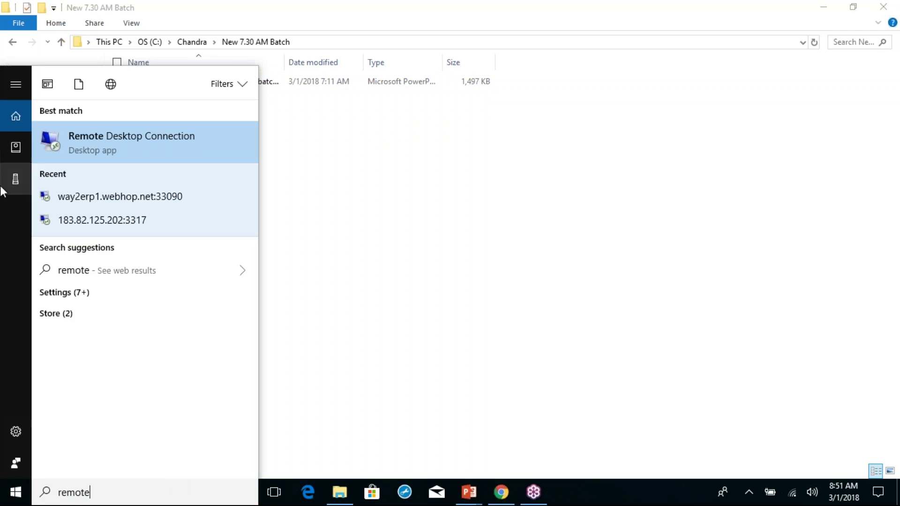
Connect to way2erp1.webhop.net:33090, accept the certificate warning, then close the remote session.
left_click(145, 204)
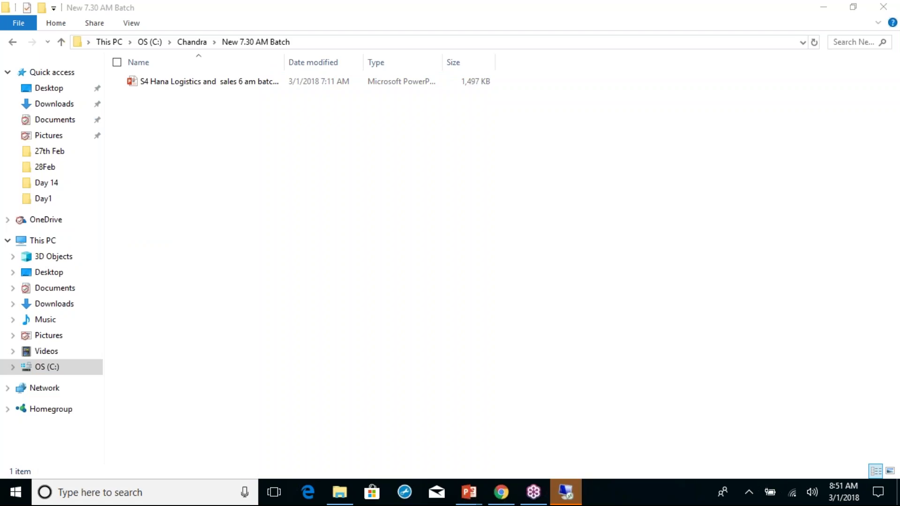
left_click(554, 495)
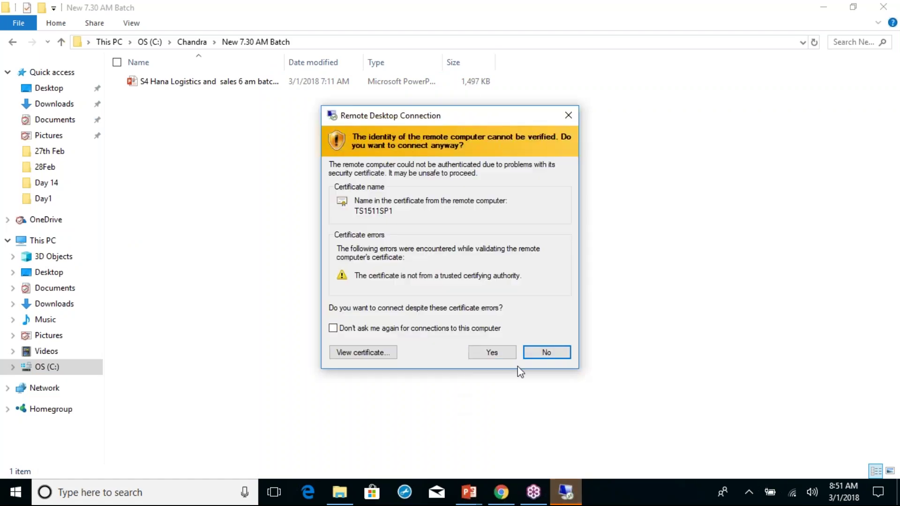
left_click(491, 353)
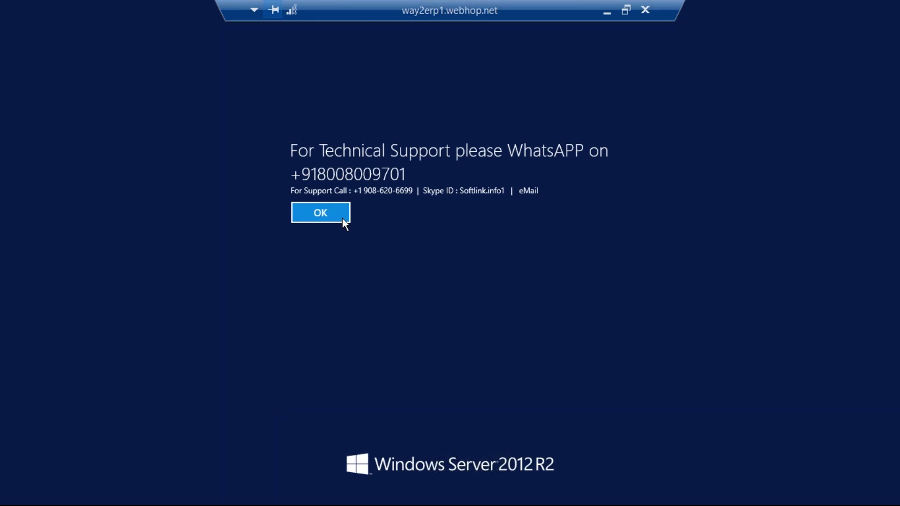
left_click(645, 10)
Relaunch Remote Desktop from search and reconnect to way2erp1.webhop.net:33090, accepting the certificate and support notice.
left_click(43, 485)
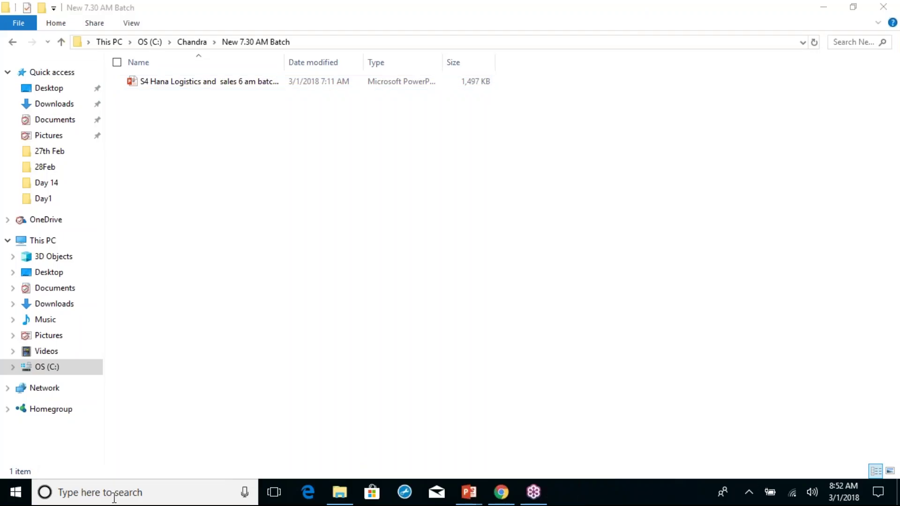
type("remo")
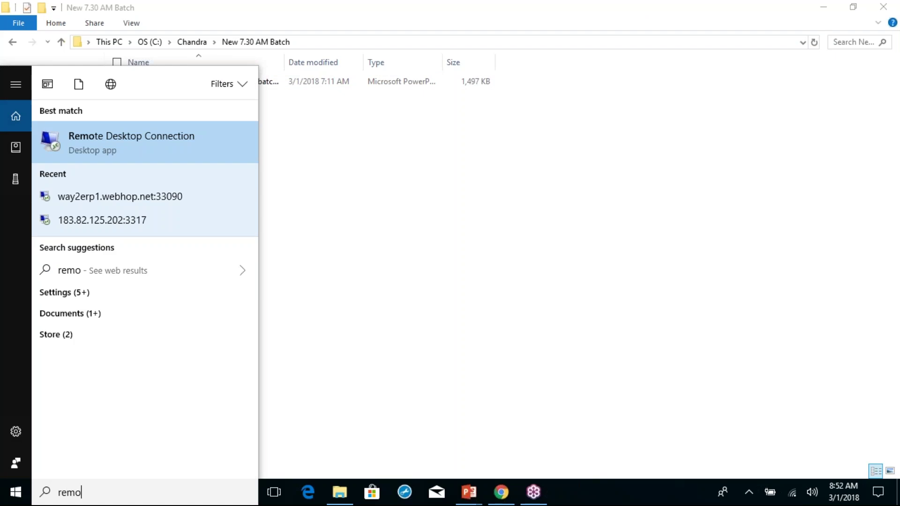
type("te")
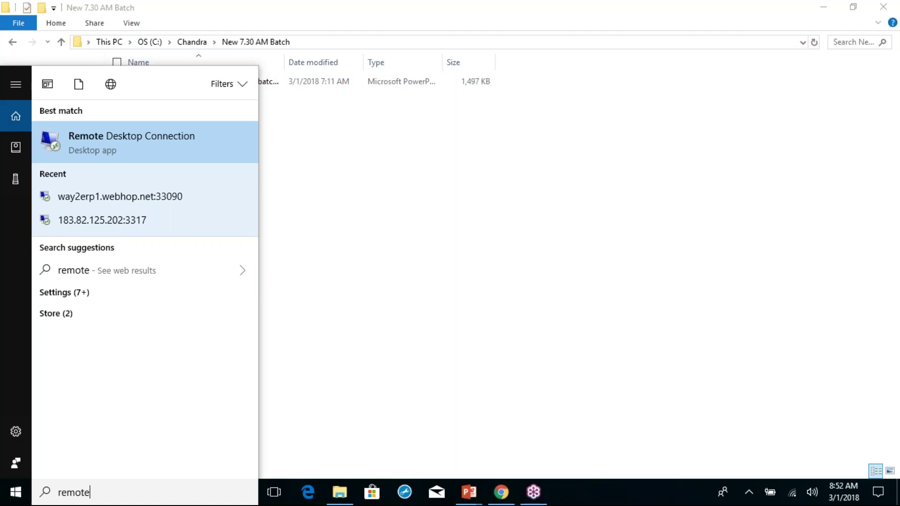
left_click(167, 197)
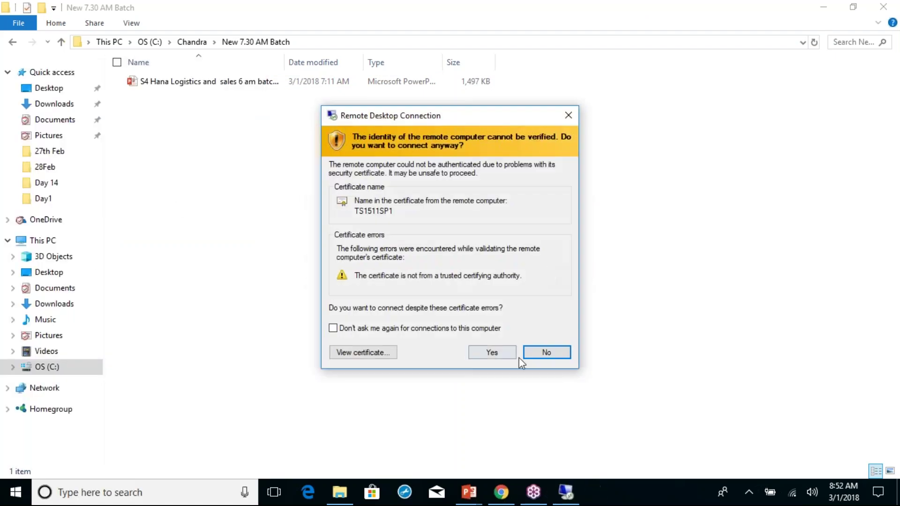
left_click(492, 353)
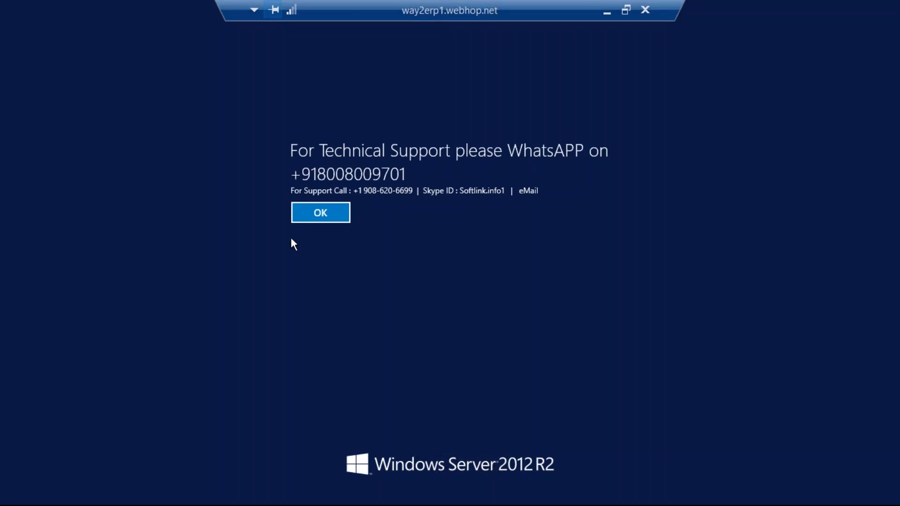
left_click(304, 216)
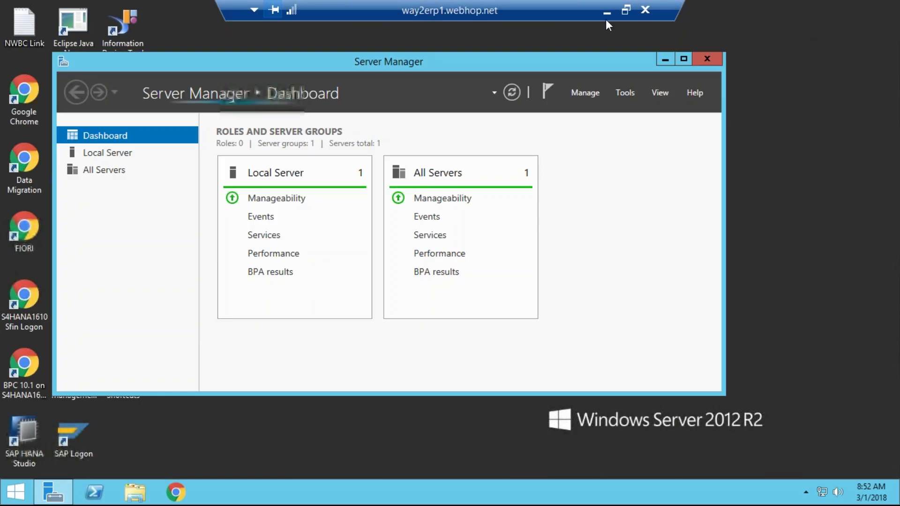
Minimize Server Manager and launch SAP Logon from its desktop shortcut.
left_click(660, 60)
left_click(70, 428)
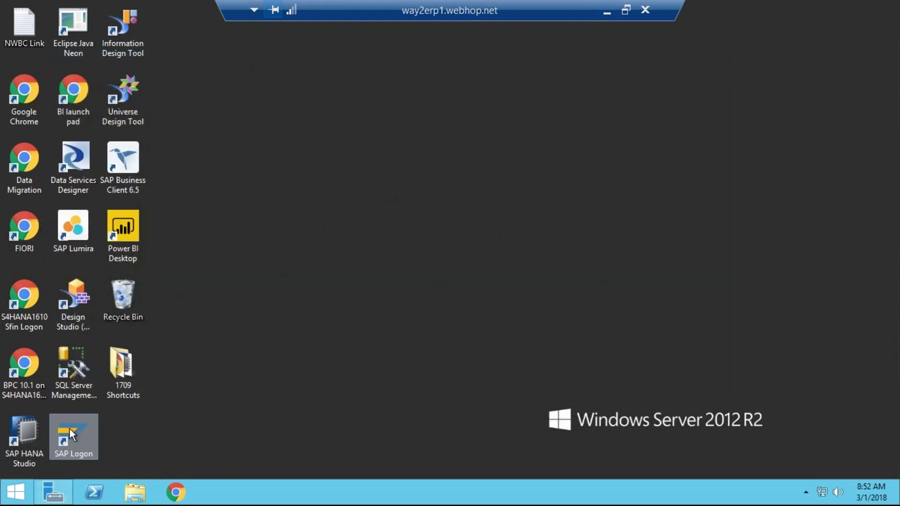
double_click(69, 428)
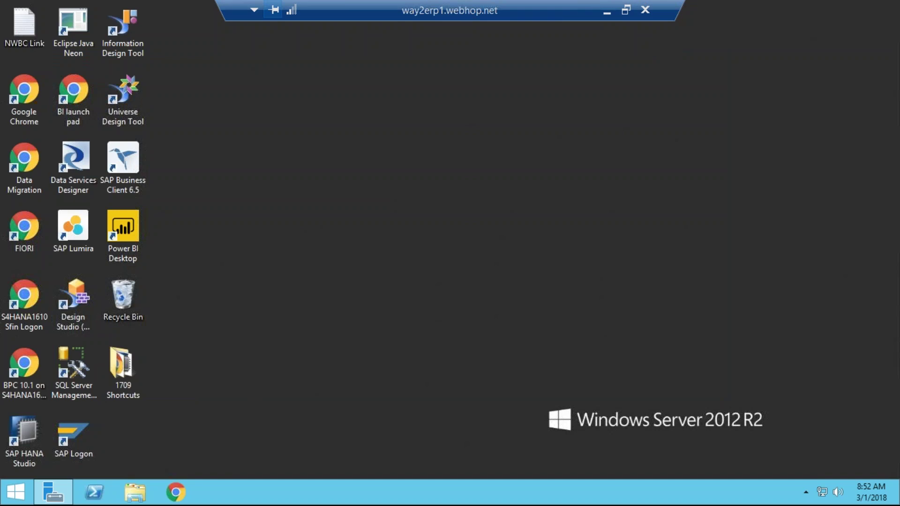
double_click(79, 432)
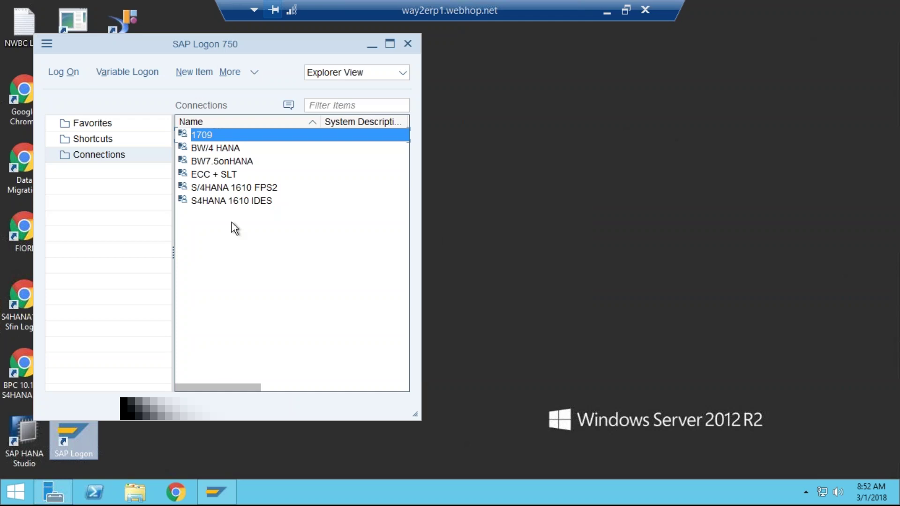
Drag the SAP Logon 750 window rightward toward the centre of the remote desktop.
left_click_drag(265, 49, 448, 48)
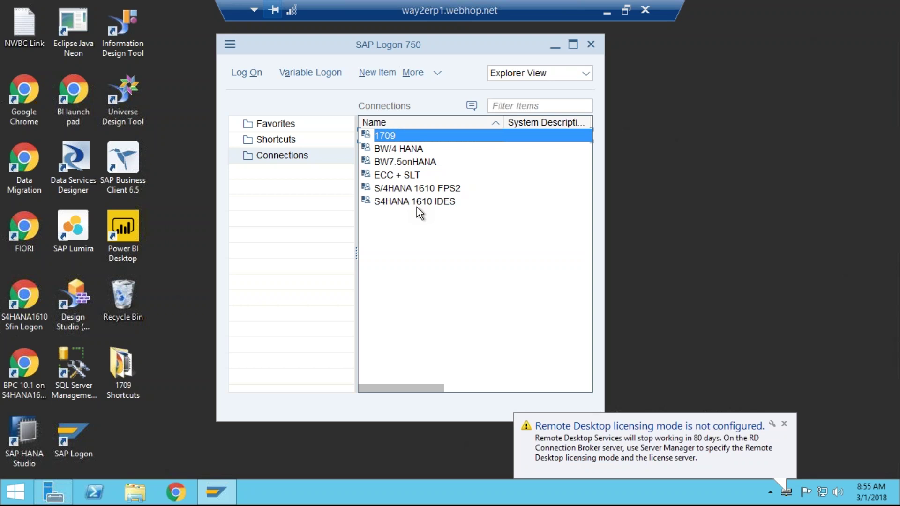
Select S4HANA 1610 IDES and open its client 400 logon screen.
left_click(423, 201)
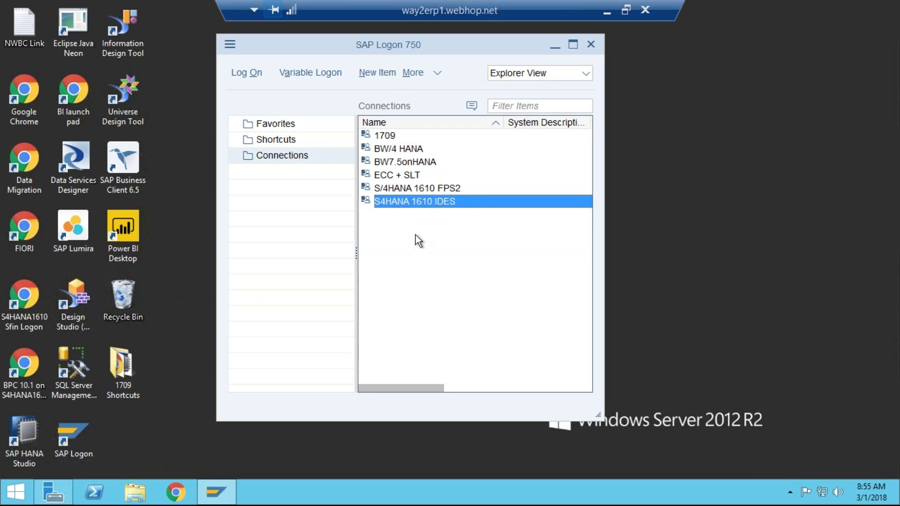
double_click(404, 205)
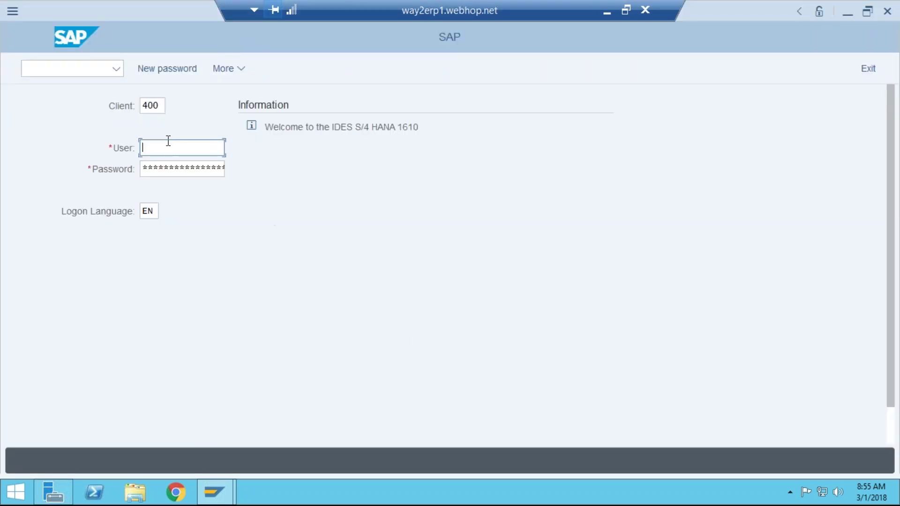
Log on to client 400 with the suggested user name and the account password.
type("te")
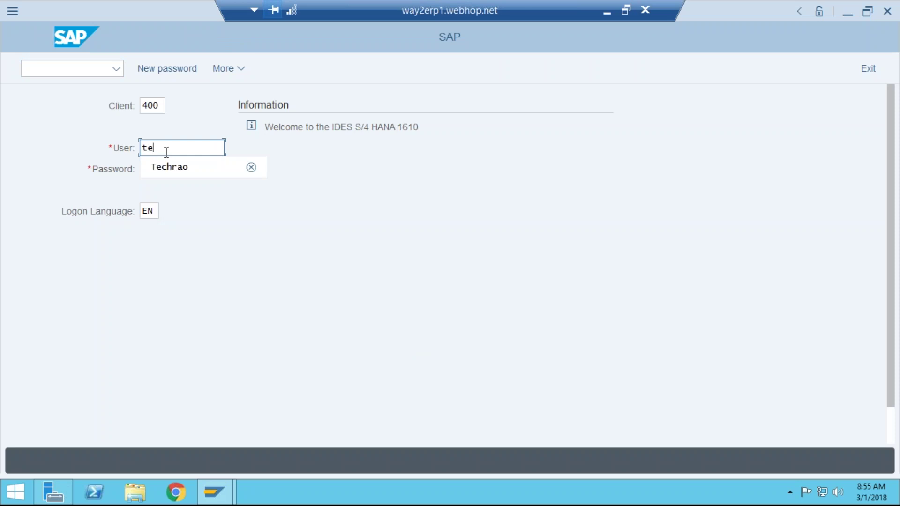
left_click(168, 168)
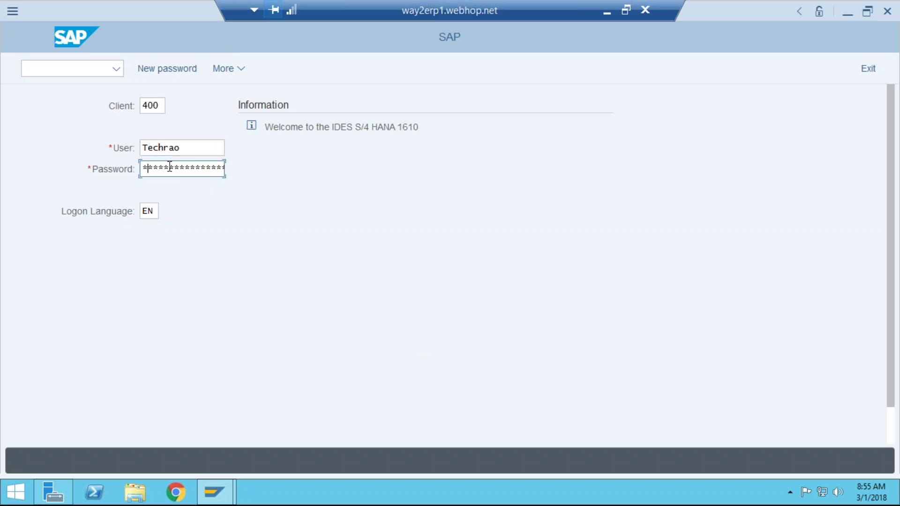
type("*********")
key("Return")
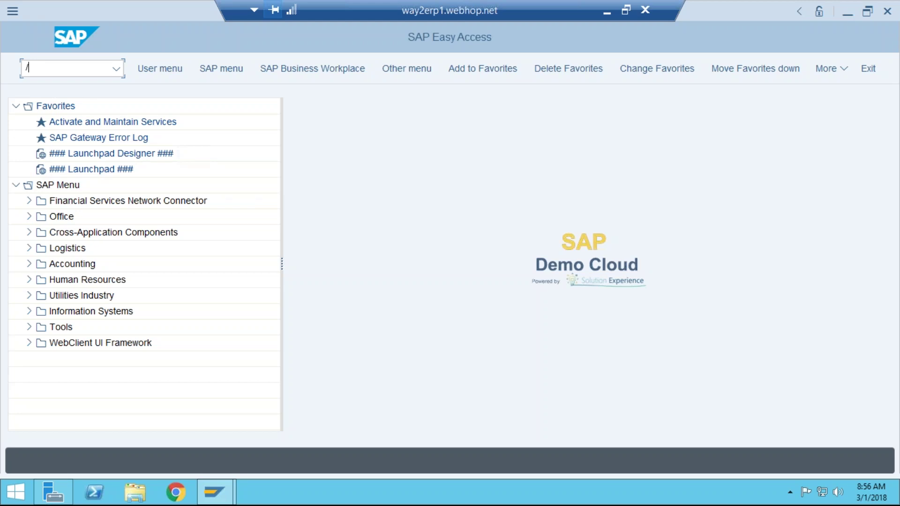
Run /ospro in a new session and open the SAP Reference IMG.
type("n")
key("BackSpace")
type("ospro")
key("Return")
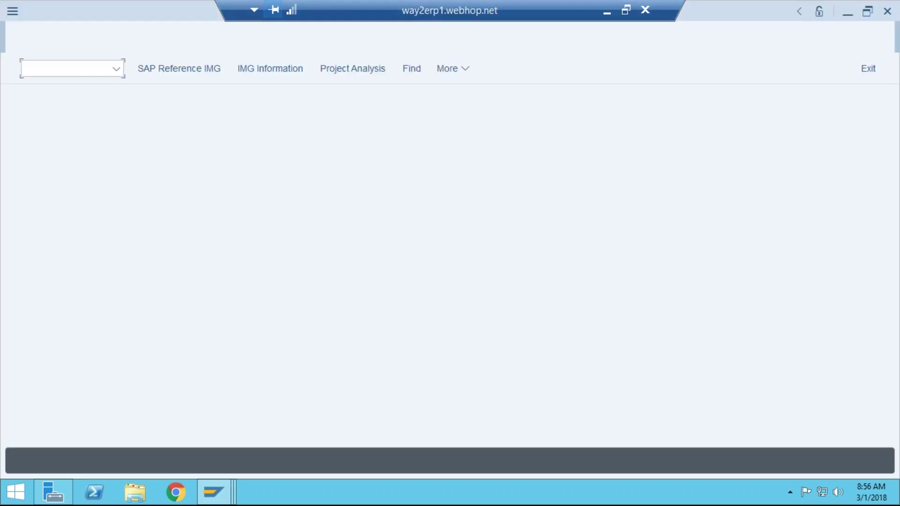
left_click(207, 75)
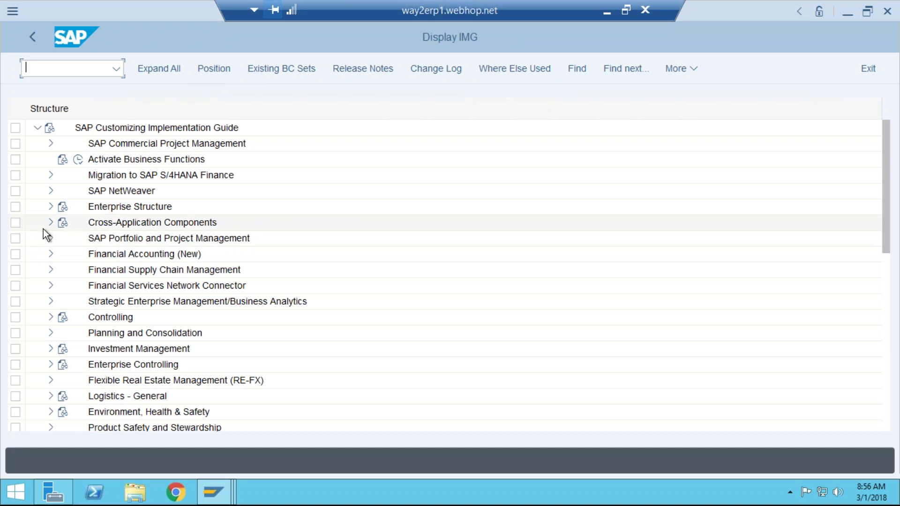
Expand Cross-Application Components > SAP Business Partner down to Customer/Vendor Integration.
left_click(49, 222)
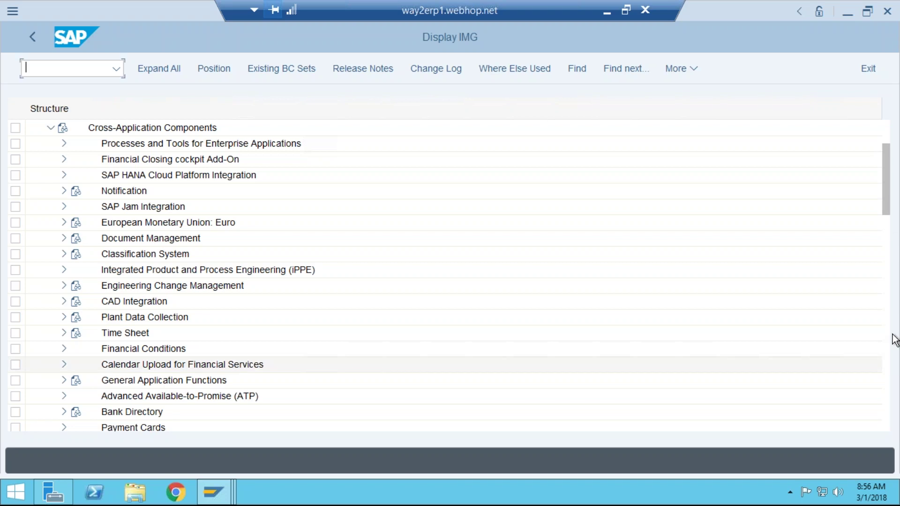
scroll(888, 428, "down", 6)
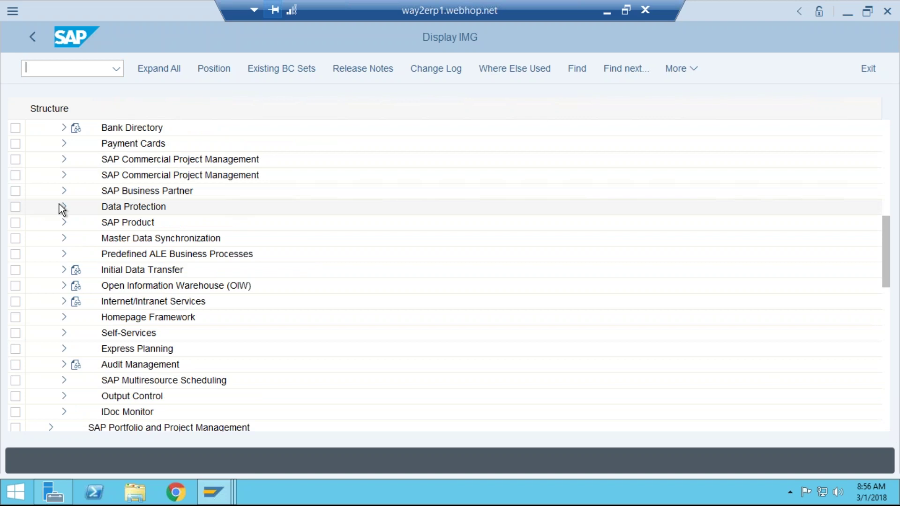
left_click(61, 189)
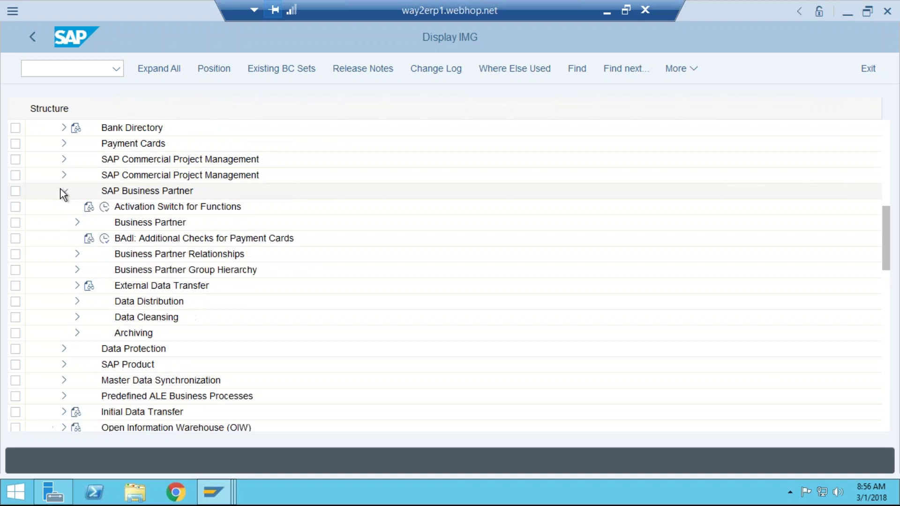
left_click(78, 223)
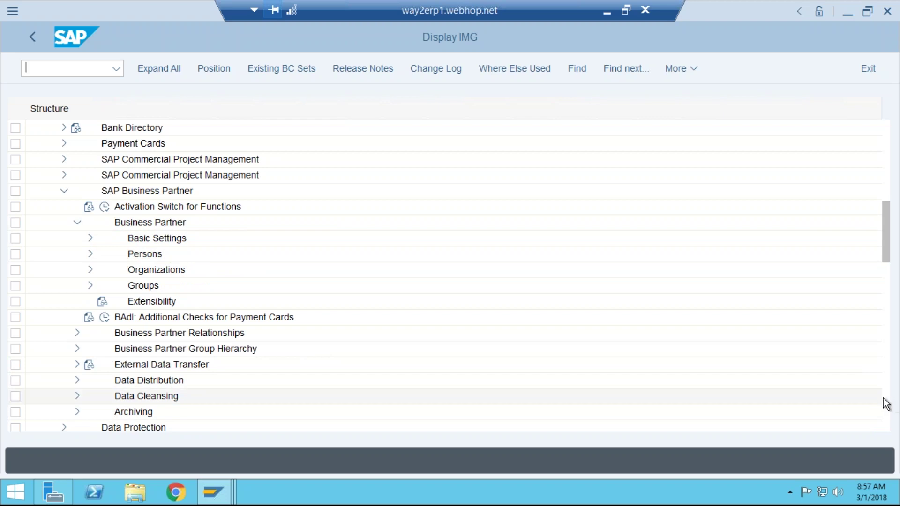
scroll(893, 397, "down", 6)
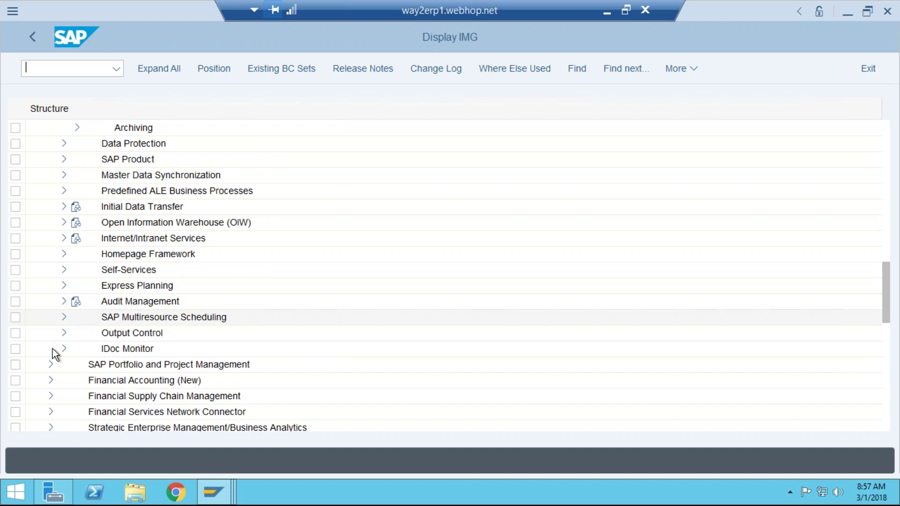
left_click(64, 175)
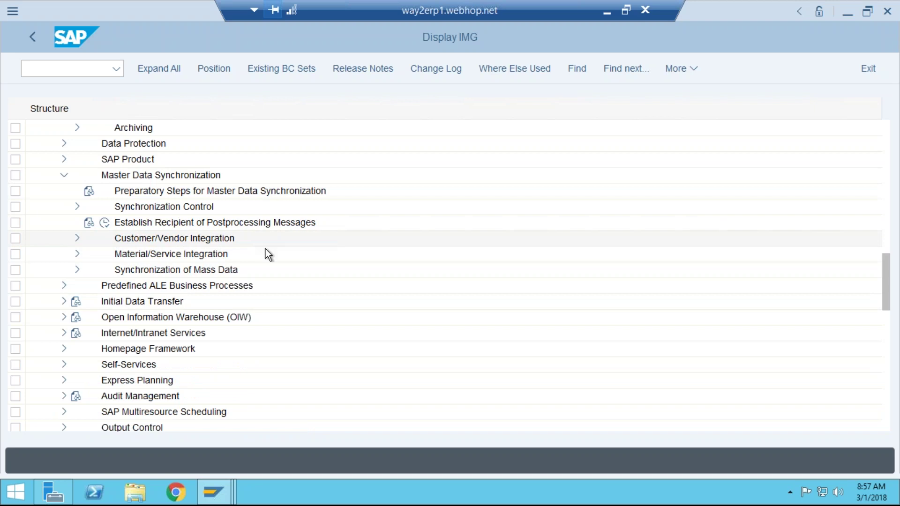
left_click(77, 238)
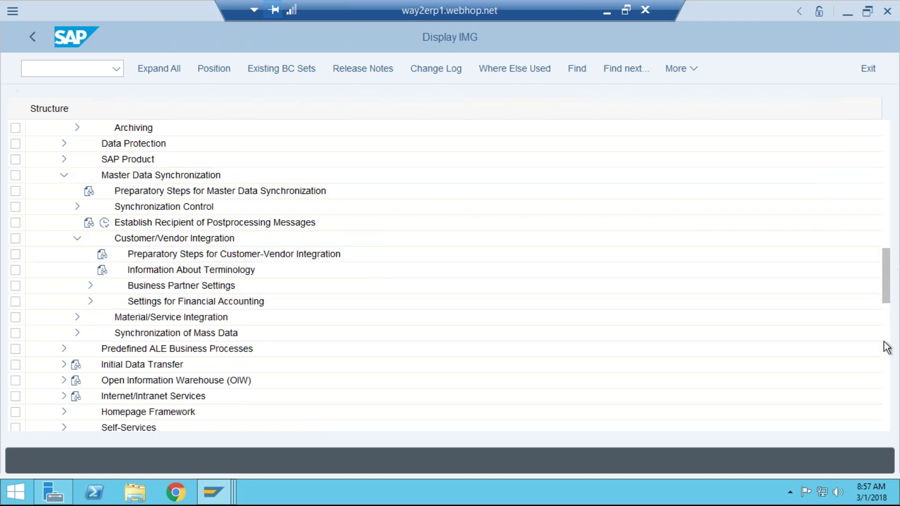
scroll(445, 276, "down", 6)
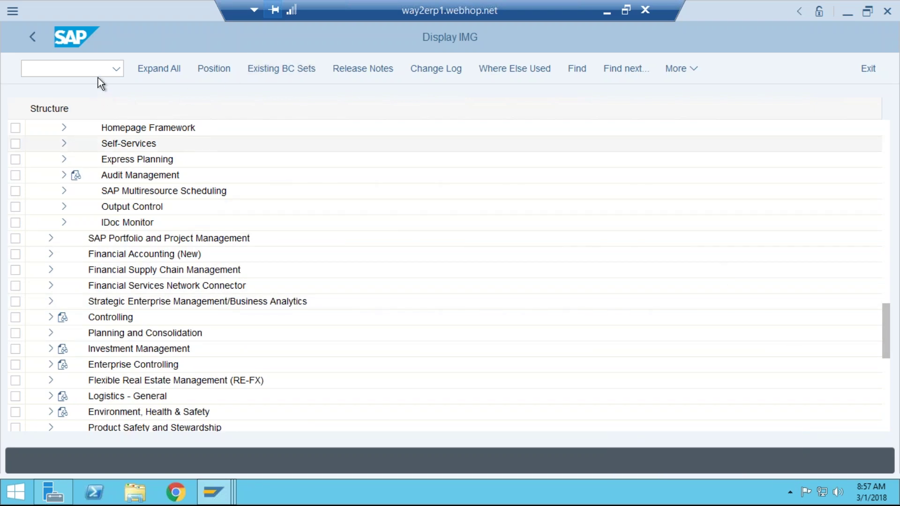
Run /obp to open Maintain Business Partner in a new session.
type("/obp")
key("Return")
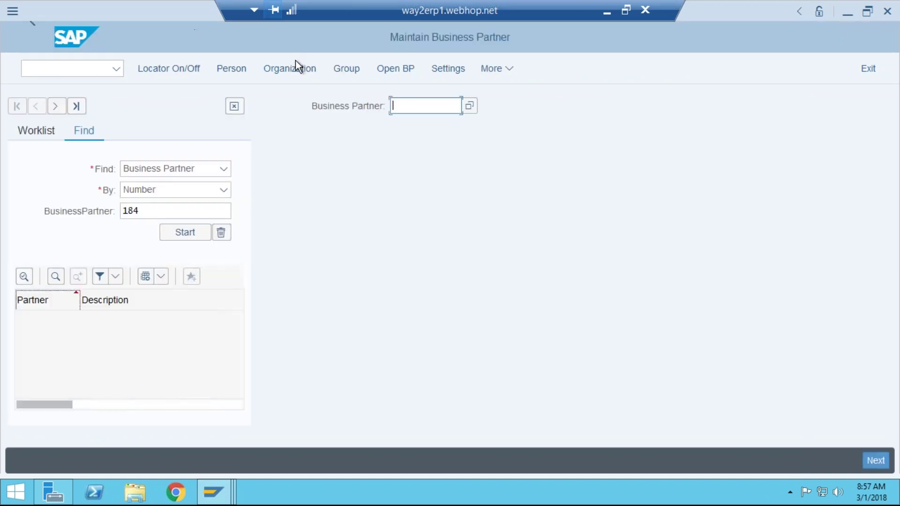
left_click(43, 68)
Try vendor transaction /oxk07, then open the SE12 ABAP Dictionary in a new session.
type("/oxk")
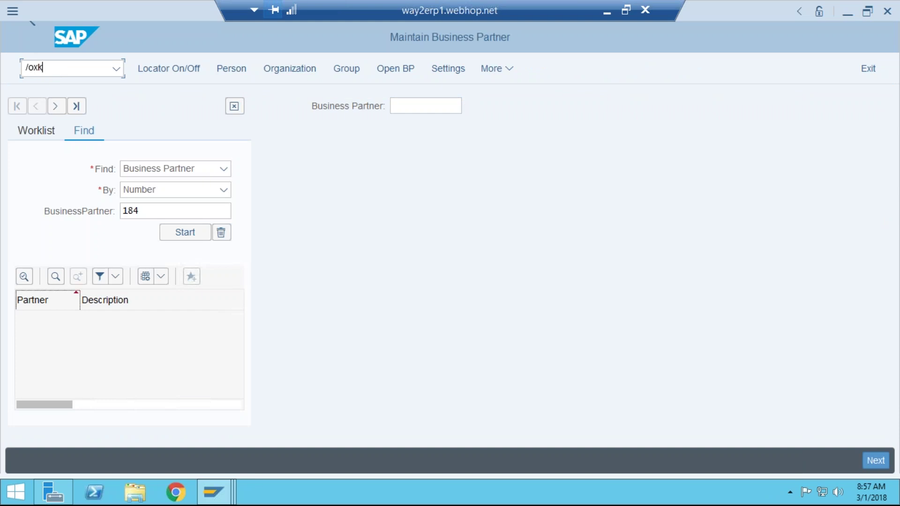
type("07")
key("Return")
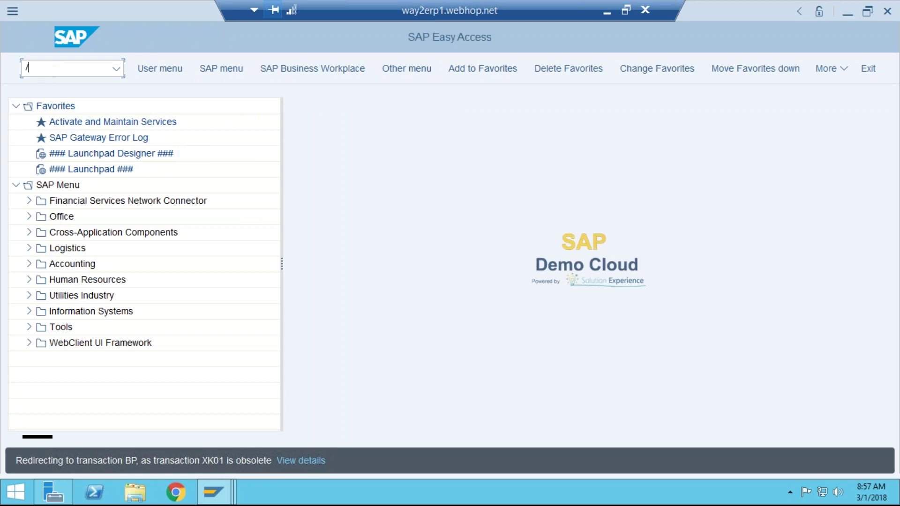
type("ose12")
key("Return")
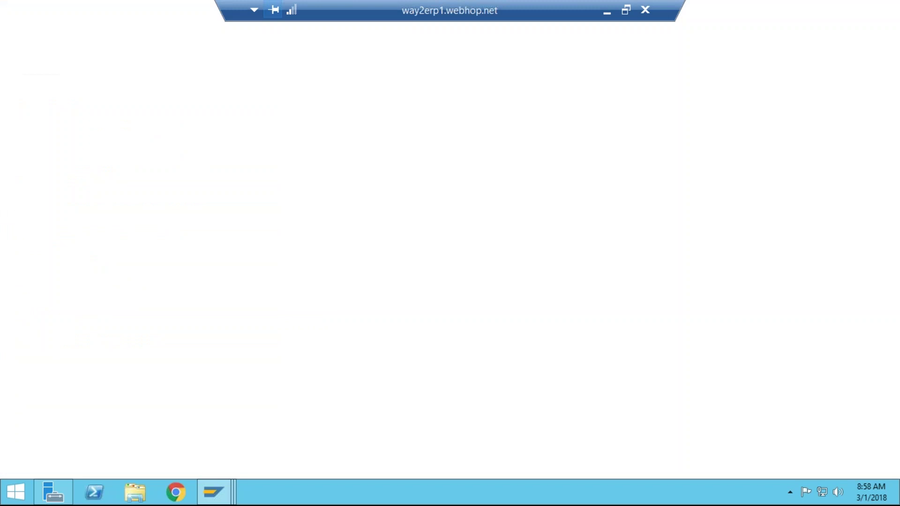
Display the MATDOC table definition, then reopen SE12 and start entering 'vba' as the table.
type("MATdoc")
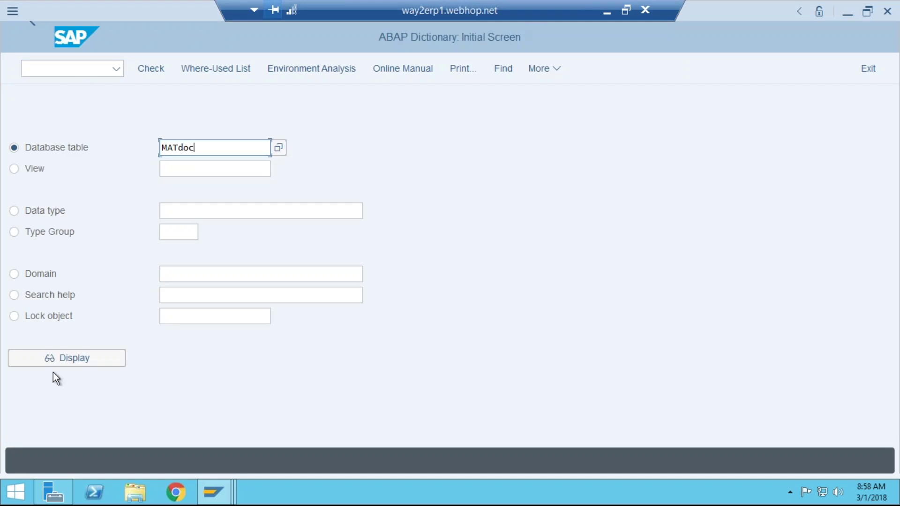
left_click(107, 361)
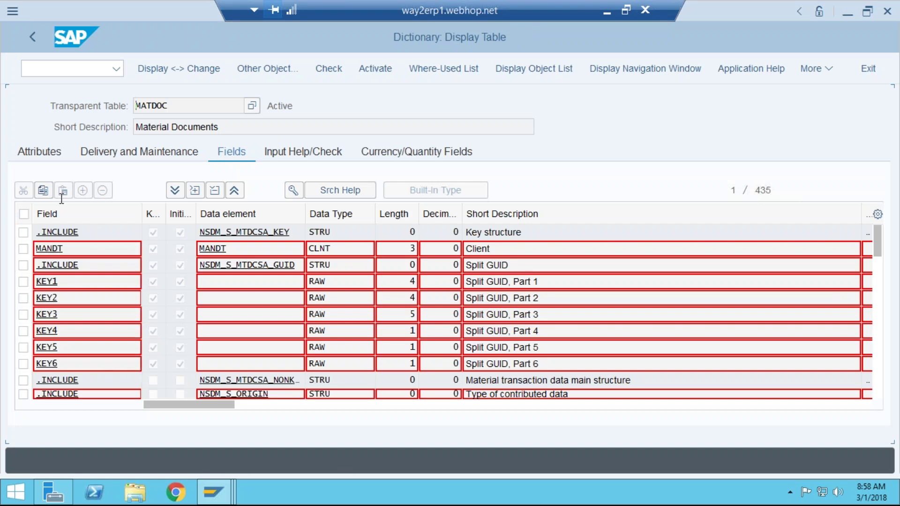
left_click(64, 69)
type("/ose12")
key("Return")
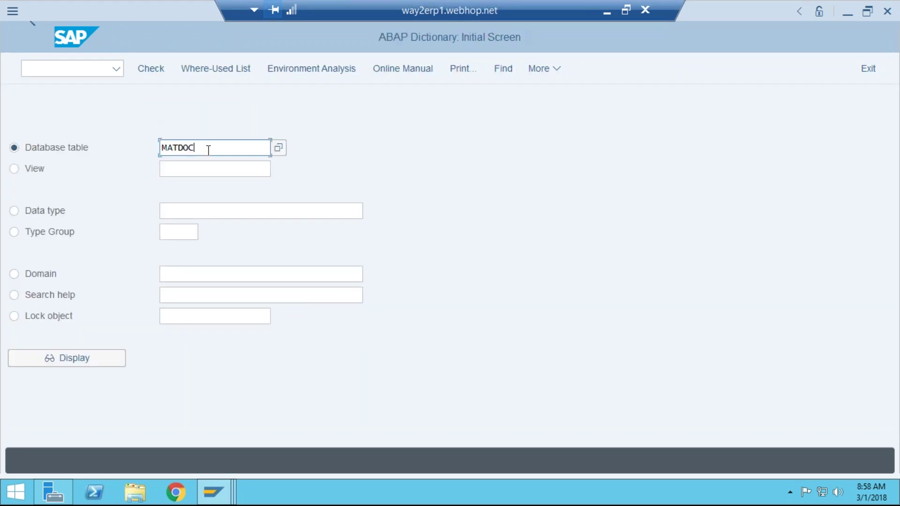
type("vba")
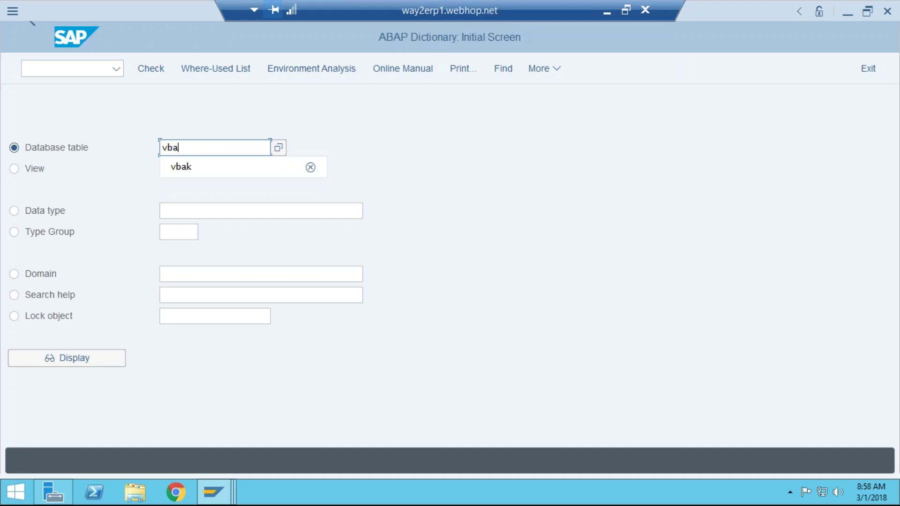
Display the VBAK table and scroll its 324 fields down to TAXK1–TAXK9.
left_click(184, 160)
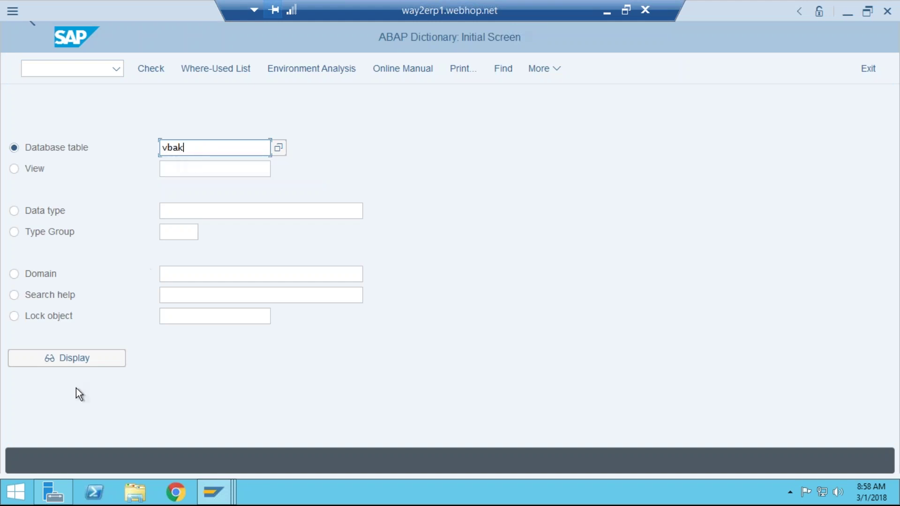
left_click(82, 364)
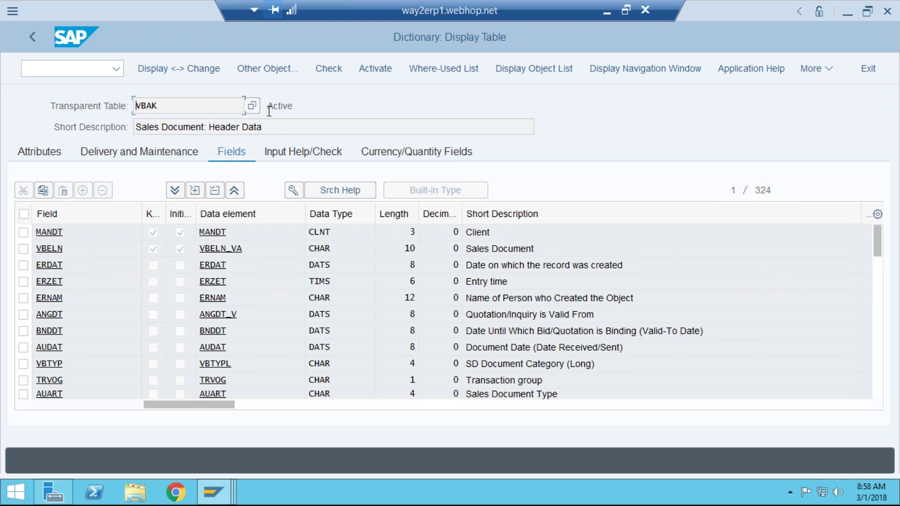
left_click(877, 284)
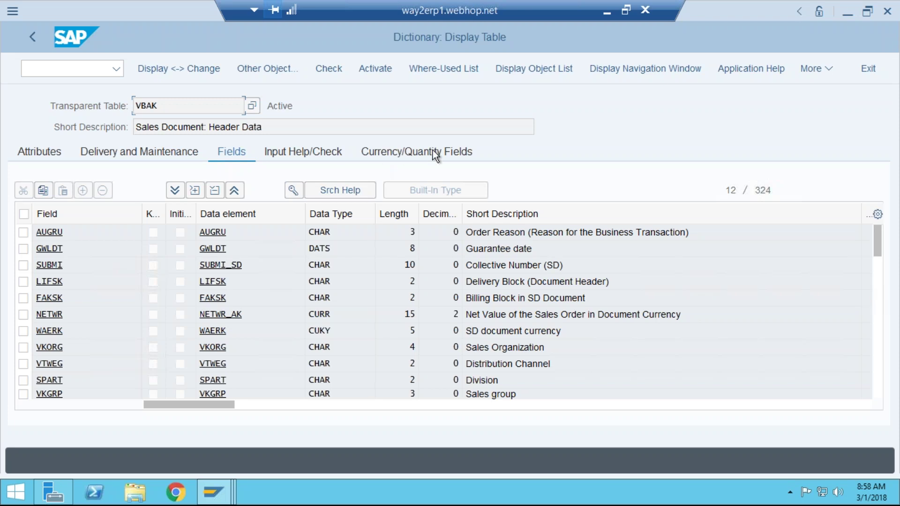
left_click(110, 69)
scroll(874, 354, "down", 7)
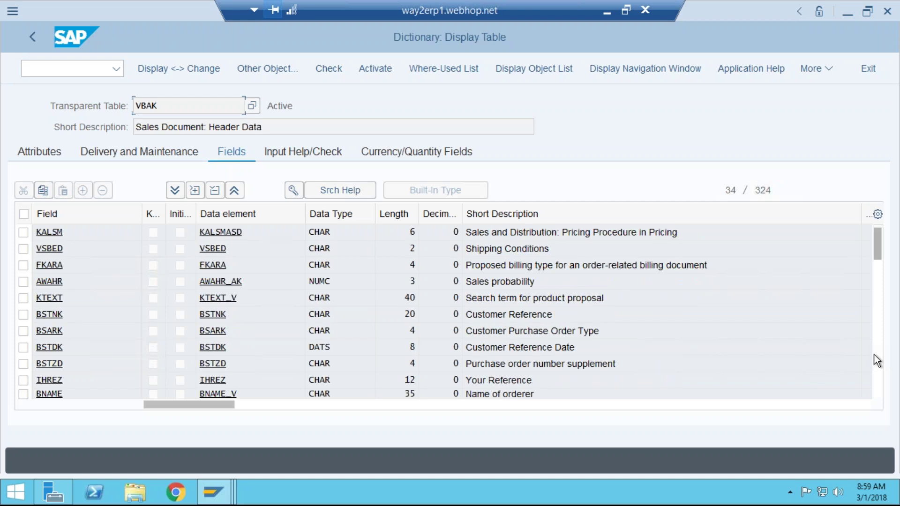
scroll(873, 354, "down", 4)
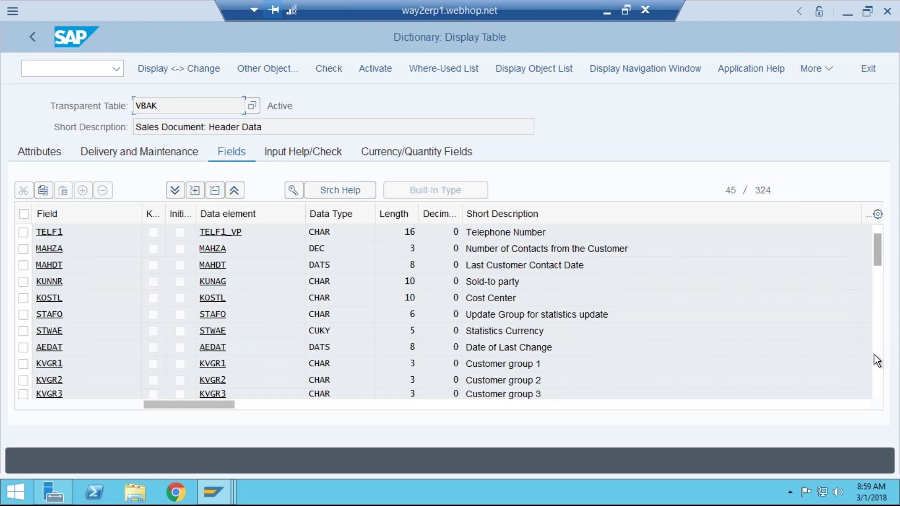
scroll(874, 355, "down", 4)
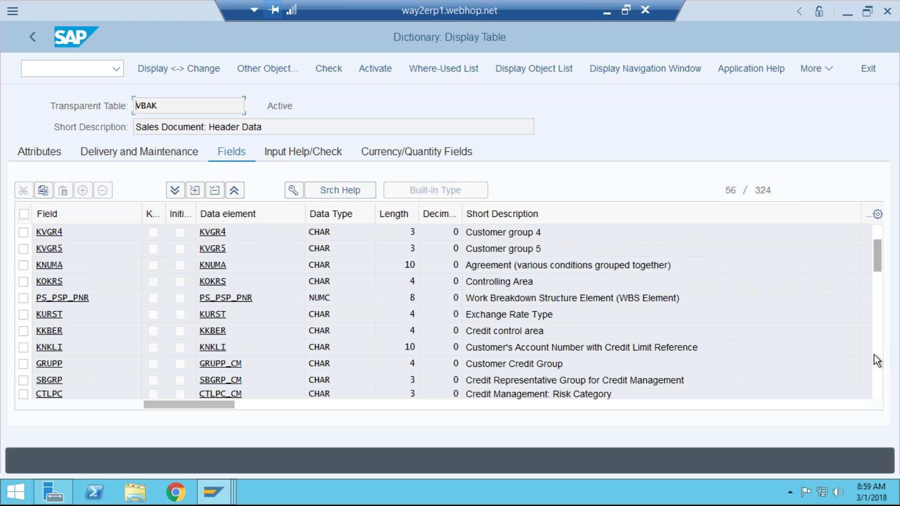
scroll(873, 354, "down", 4)
scroll(873, 354, "down", 4)
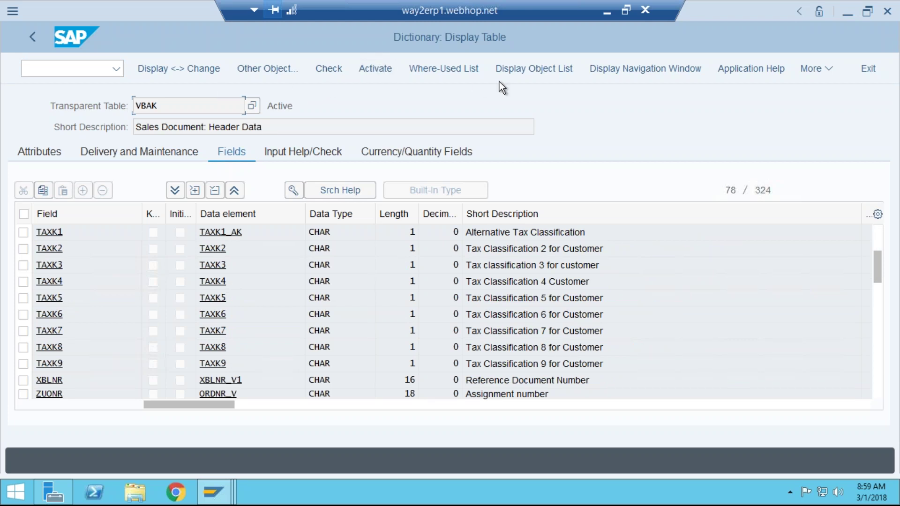
Look through the More > Goto menu without choosing anything, then request search help for the current field.
left_click(833, 68)
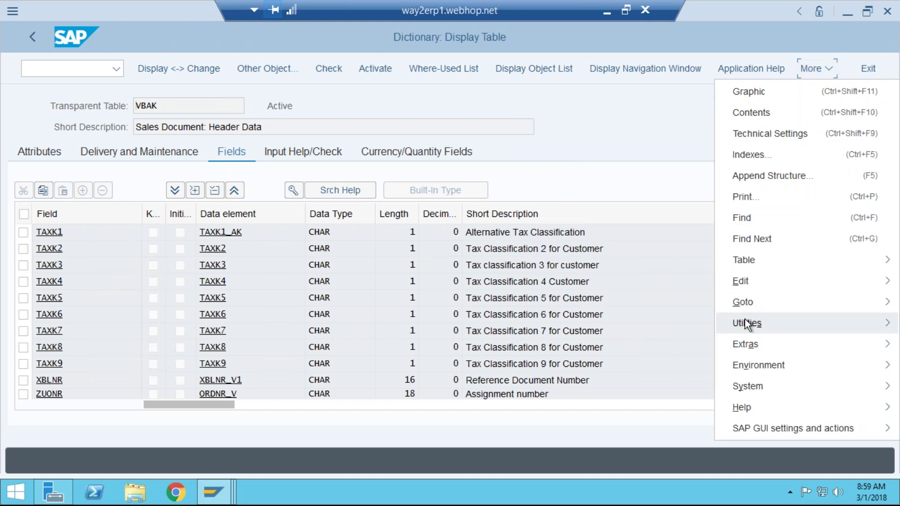
mouse_move(751, 306)
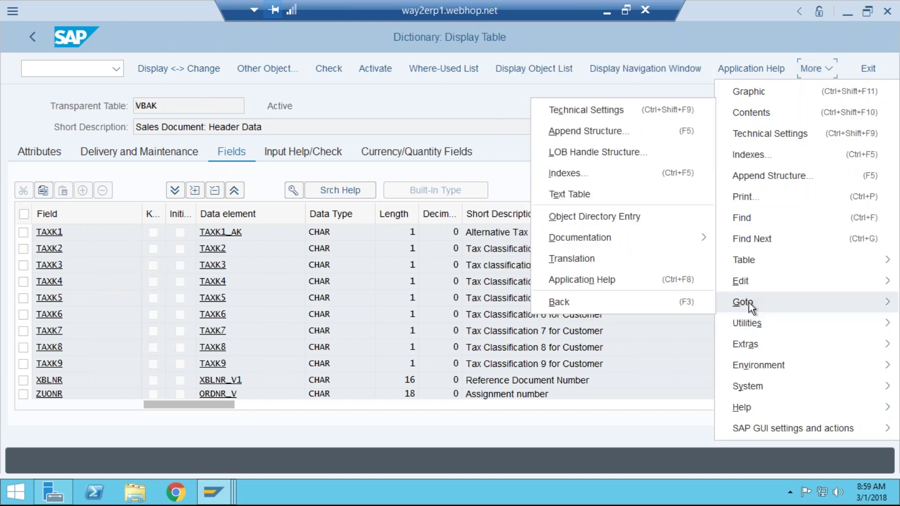
left_click(383, 106)
left_click(320, 193)
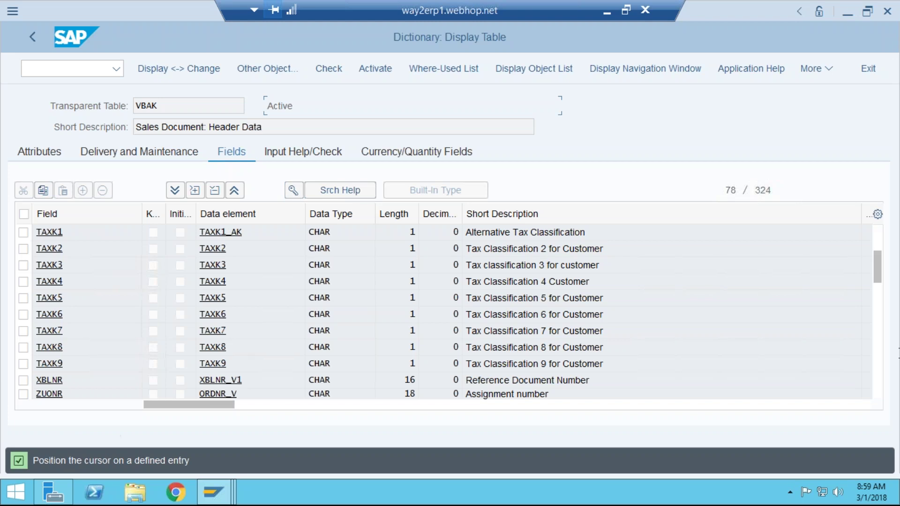
Page down VBAK's field list to HANDOVERLOC and the VBAK_STATUS include around row 111.
left_click(876, 362)
left_click(876, 362)
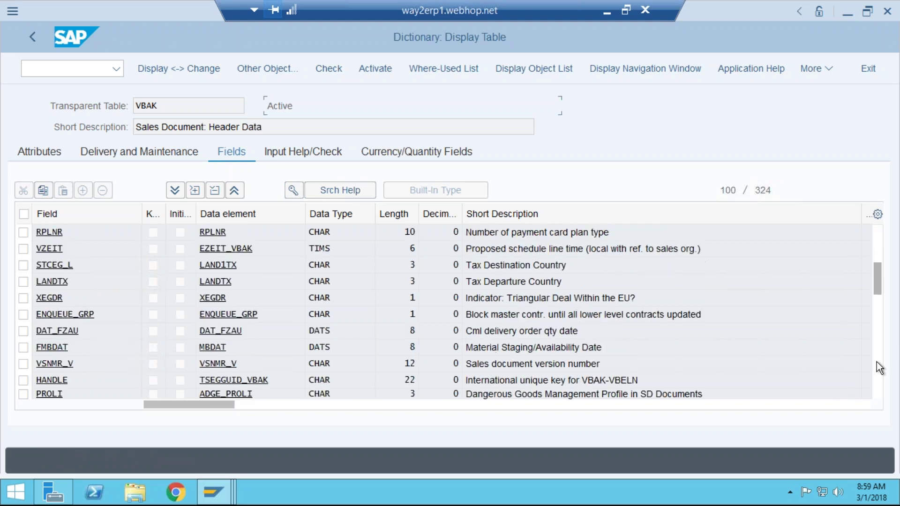
left_click(876, 361)
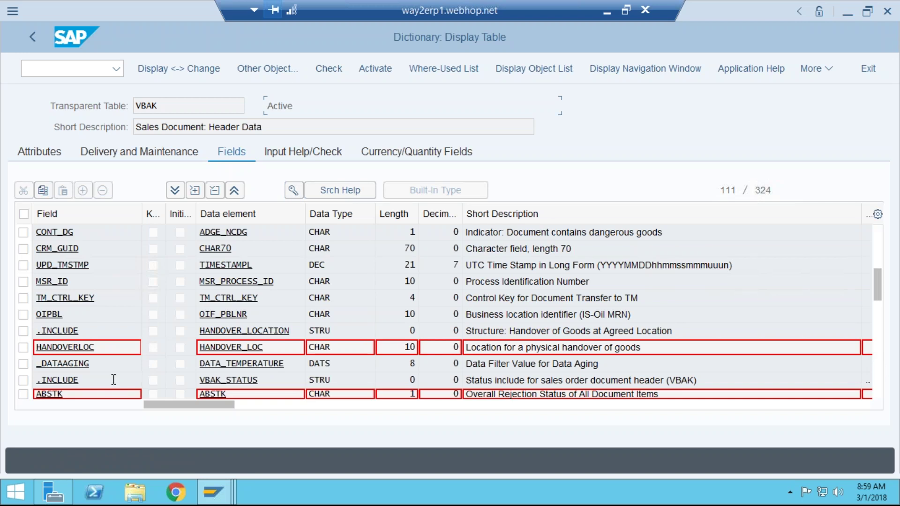
double_click(250, 378)
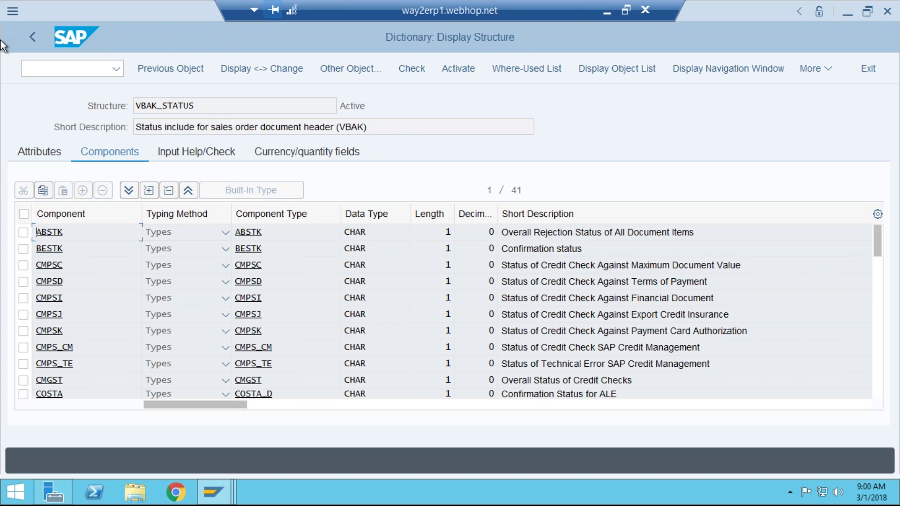
left_click(28, 35)
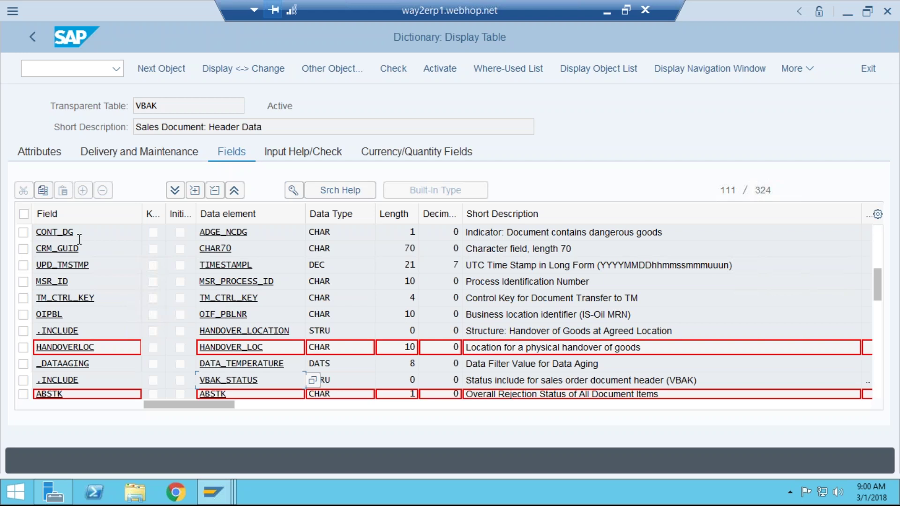
left_click(73, 71)
type("/o")
type("se16")
key("Return")
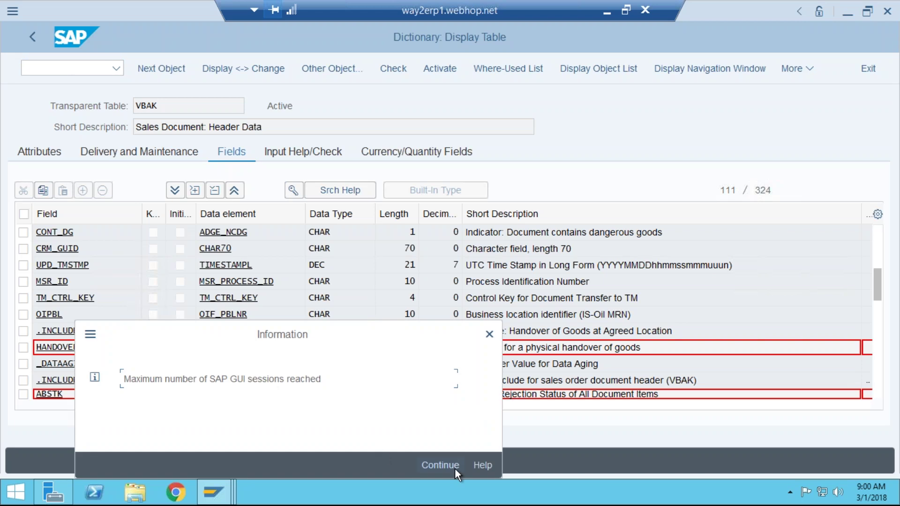
left_click(455, 468)
left_click(68, 67)
type("/")
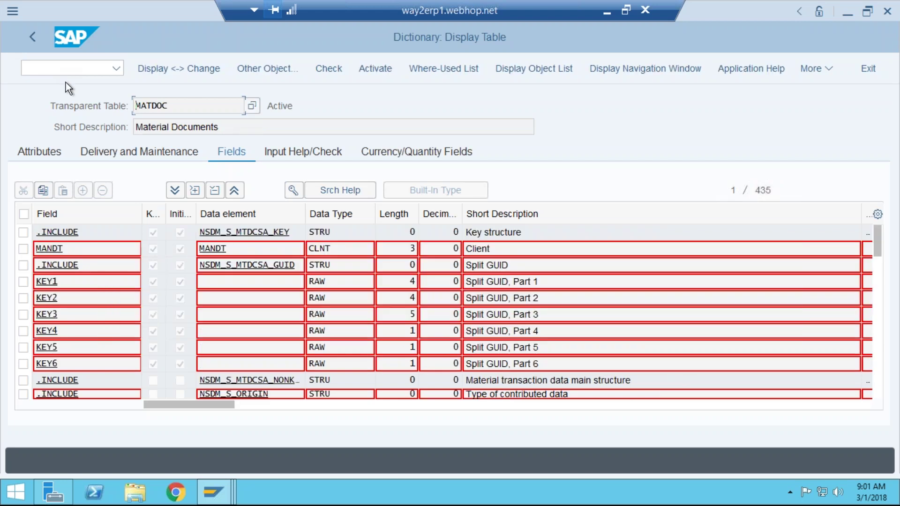
Launch the ### Launchpad ### favourite from SAP Easy Access, allowing SAP GUI to open it in Chrome.
key("alt+Tab")
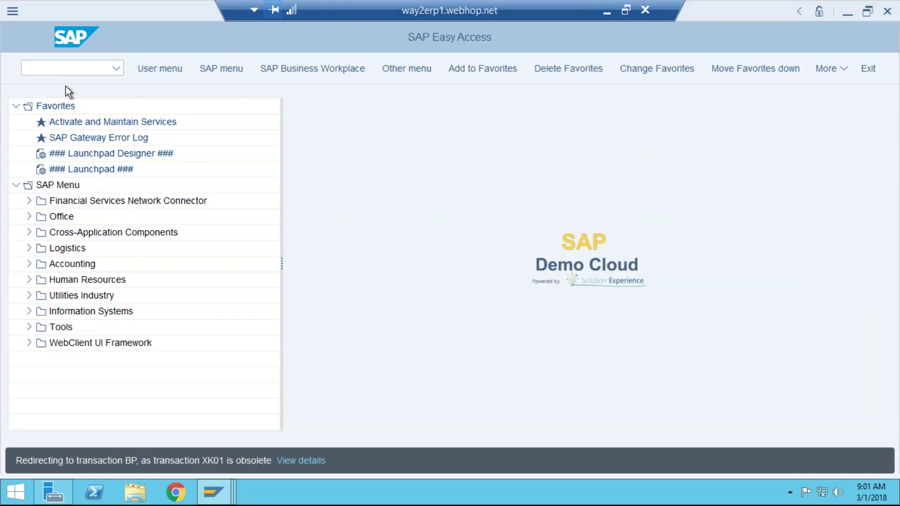
double_click(89, 169)
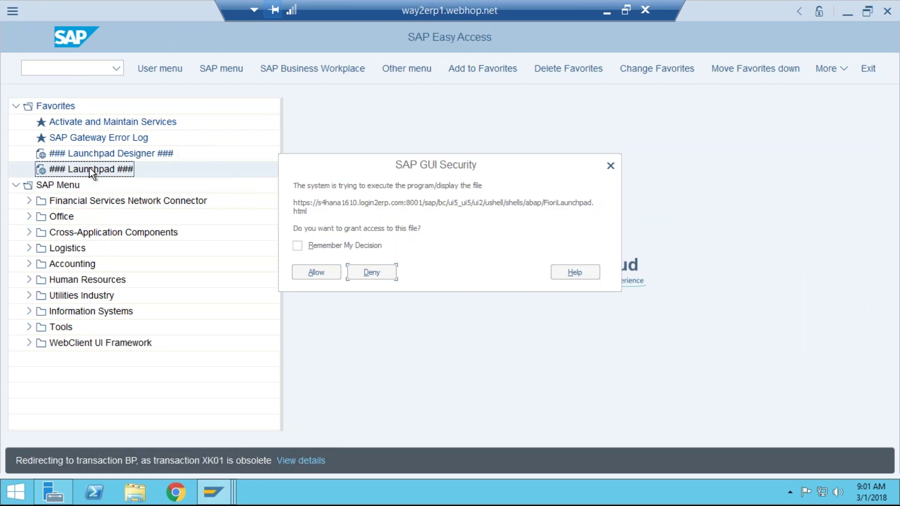
left_click(322, 276)
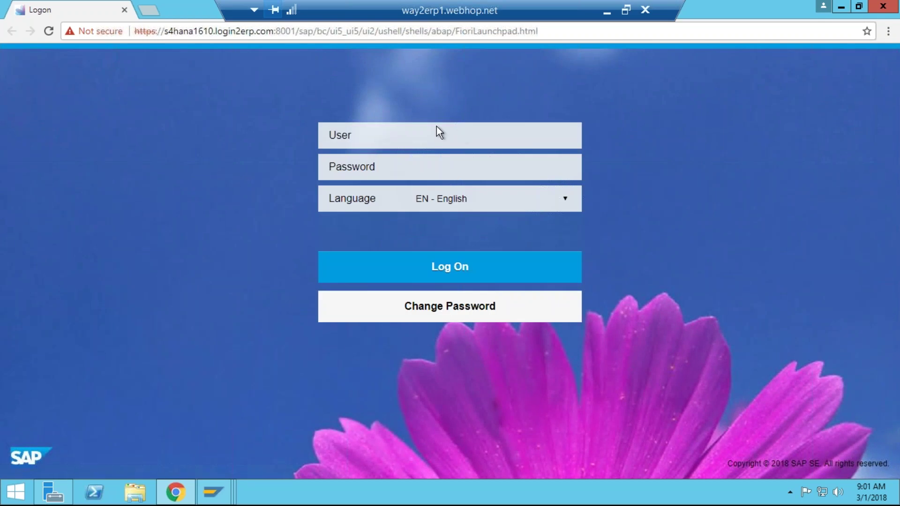
Log on to client 400 with the user name and password to reach the My Home tiles.
type("Techrao")
key("Tab")
type("••••••••••")
left_click(449, 265)
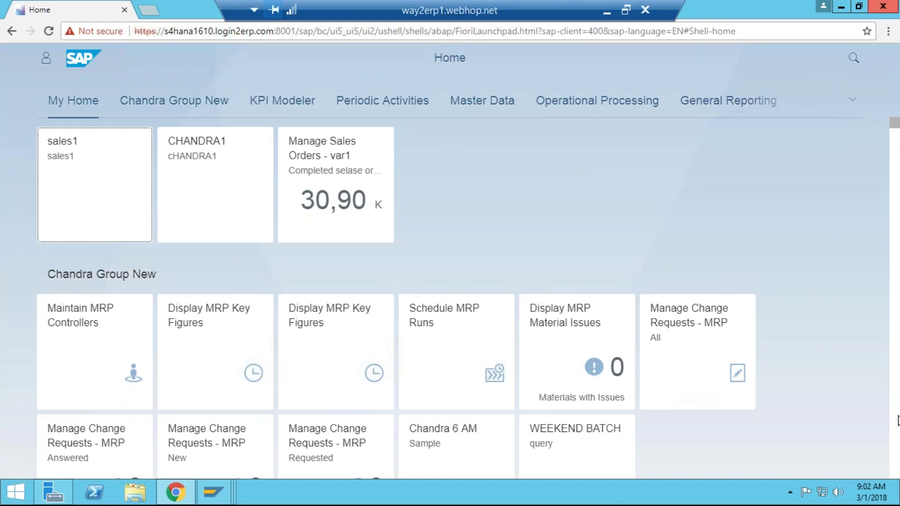
Scroll the launchpad home page past KPI Modeler to the Periodic Activities and Master Data groups.
scroll(898, 420, "down", 5)
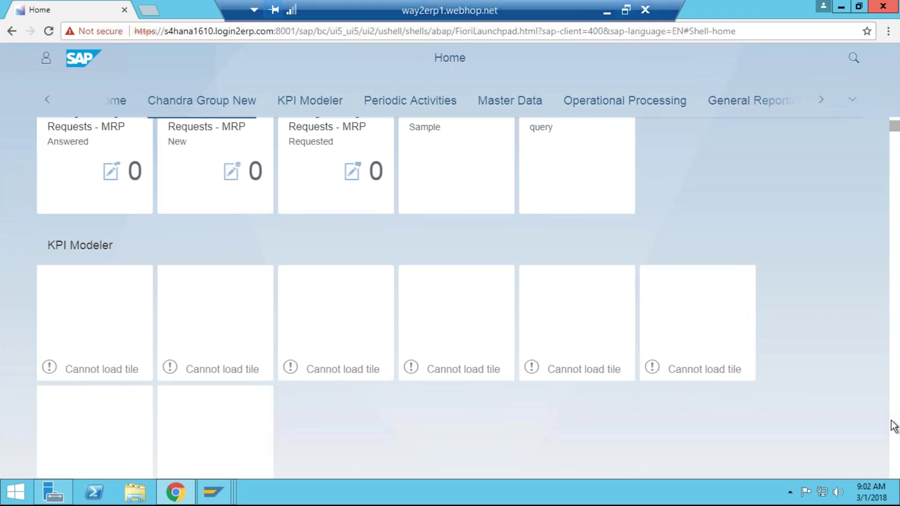
scroll(896, 425, "down", 5)
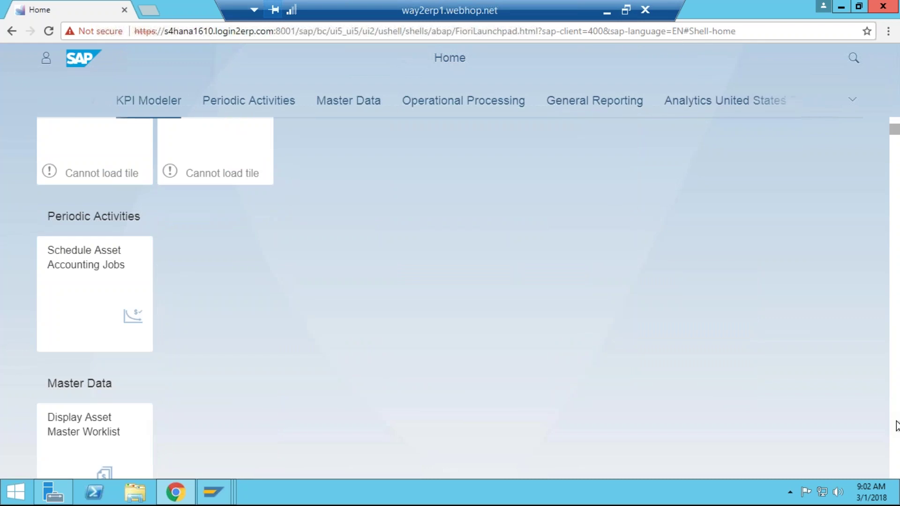
mouse_move(898, 4)
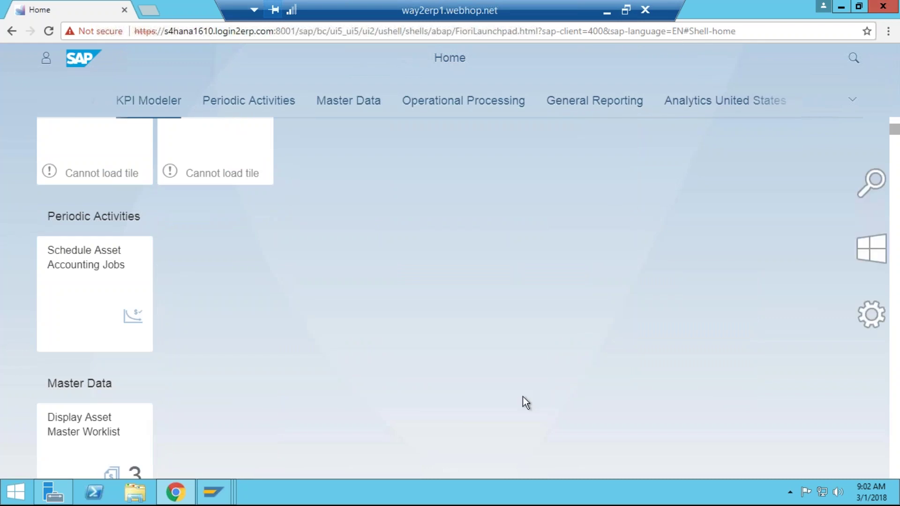